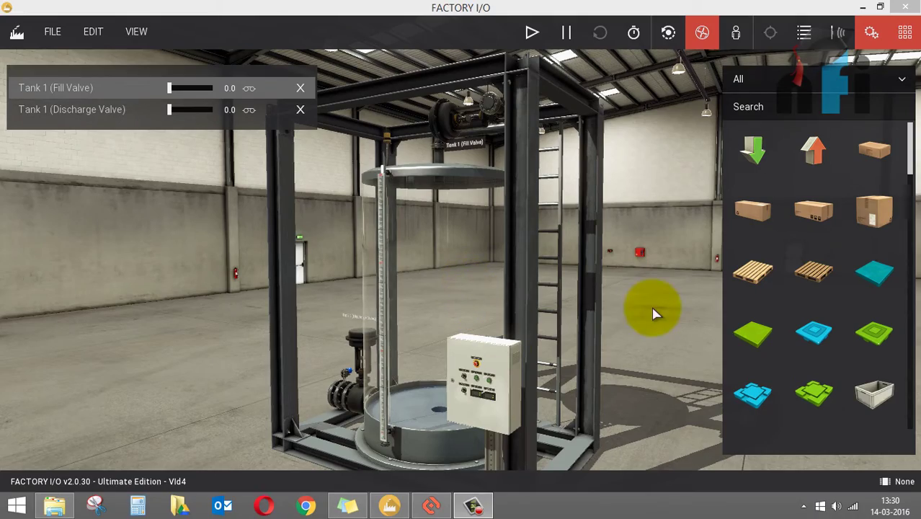
Orbit and zoom to frame the control box knobs and displays beside the tank
{"action": "scroll", "coordinate": [542, 309], "scroll_direction": "up", "scroll_amount": 3}
{"action": "scroll", "coordinate": [542, 308], "scroll_direction": "up", "scroll_amount": 3}
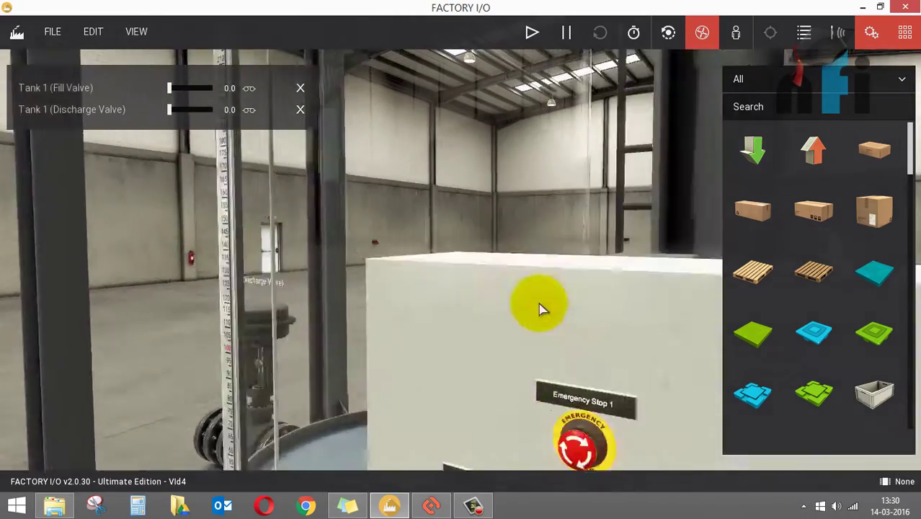
{"action": "scroll", "coordinate": [544, 311], "scroll_direction": "down", "scroll_amount": 3}
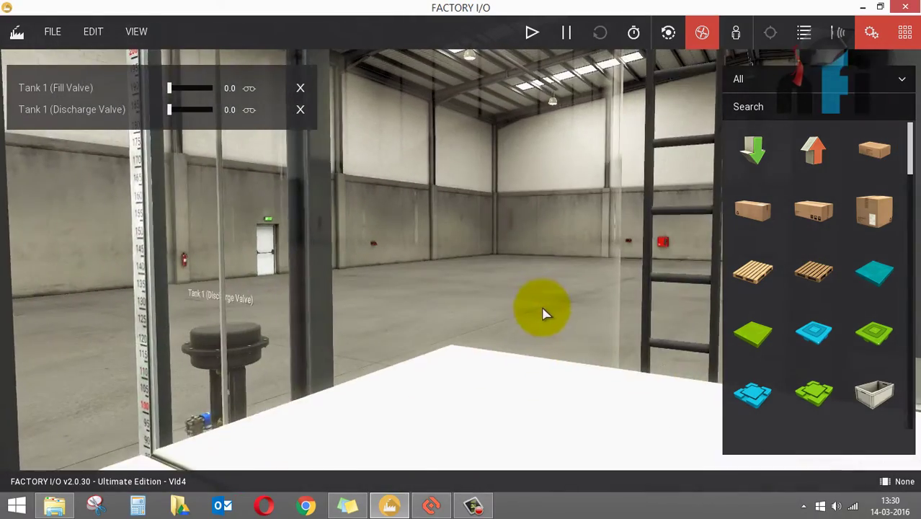
{"action": "scroll", "coordinate": [545, 313], "scroll_direction": "up", "scroll_amount": 2}
{"action": "mouse_move", "coordinate": [545, 313]}
{"action": "right_mouse_down"}
{"action": "mouse_move", "coordinate": [581, 376]}
{"action": "mouse_move", "coordinate": [597, 372]}
{"action": "mouse_move", "coordinate": [544, 330]}
{"action": "mouse_move", "coordinate": [551, 298]}
{"action": "mouse_move", "coordinate": [504, 169]}
{"action": "right_mouse_up"}
{"action": "scroll", "coordinate": [596, 371], "scroll_direction": "up", "scroll_amount": 2}
{"action": "scroll", "coordinate": [503, 169], "scroll_direction": "up", "scroll_amount": 1}
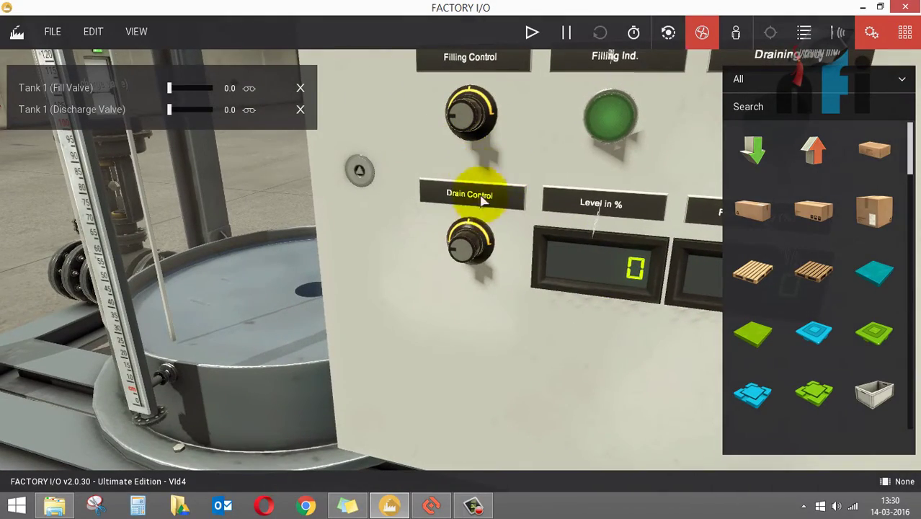
{"action": "scroll", "coordinate": [484, 217], "scroll_direction": "down", "scroll_amount": 2}
{"action": "scroll", "coordinate": [489, 260], "scroll_direction": "down", "scroll_amount": 2}
{"action": "scroll", "coordinate": [482, 302], "scroll_direction": "down", "scroll_amount": 2}
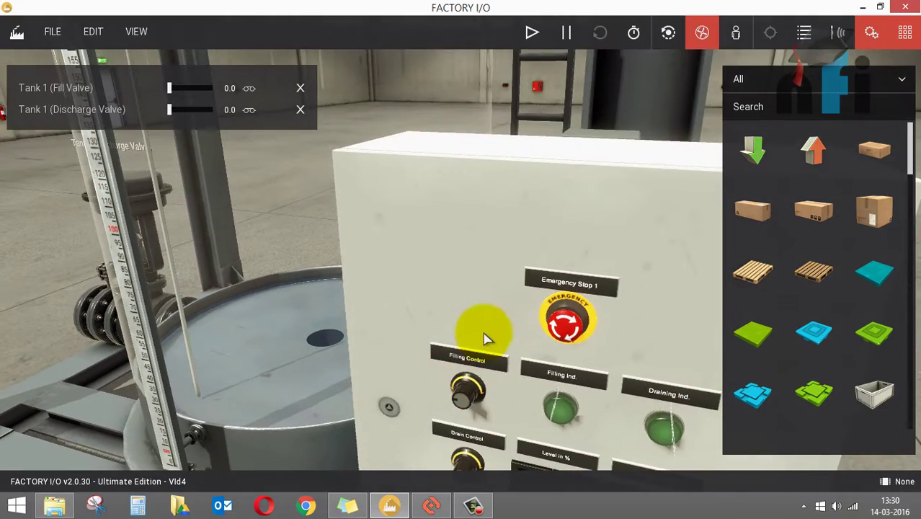
{"action": "mouse_move", "coordinate": [477, 328]}
{"action": "right_mouse_down"}
{"action": "mouse_move", "coordinate": [489, 247]}
{"action": "mouse_move", "coordinate": [568, 249]}
{"action": "right_mouse_up"}
{"action": "scroll", "coordinate": [489, 247], "scroll_direction": "up", "scroll_amount": 1}
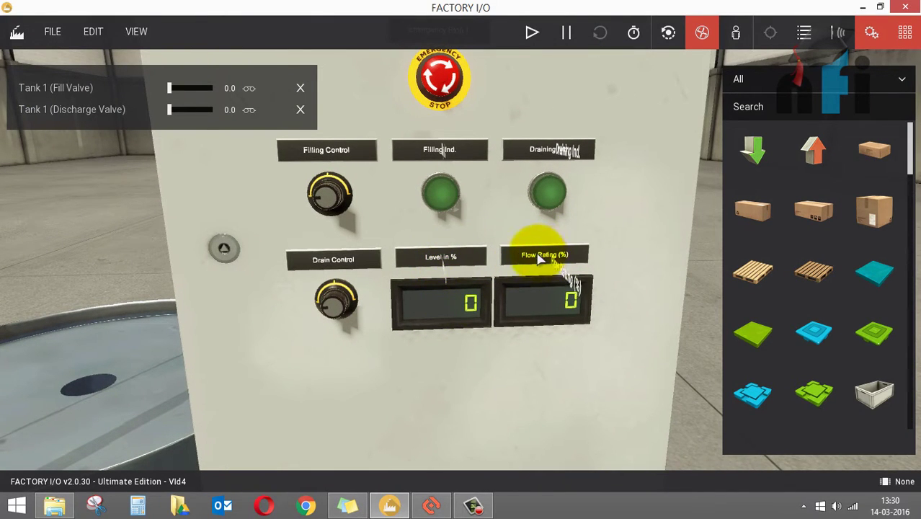
{"action": "scroll", "coordinate": [559, 261], "scroll_direction": "up", "scroll_amount": 1}
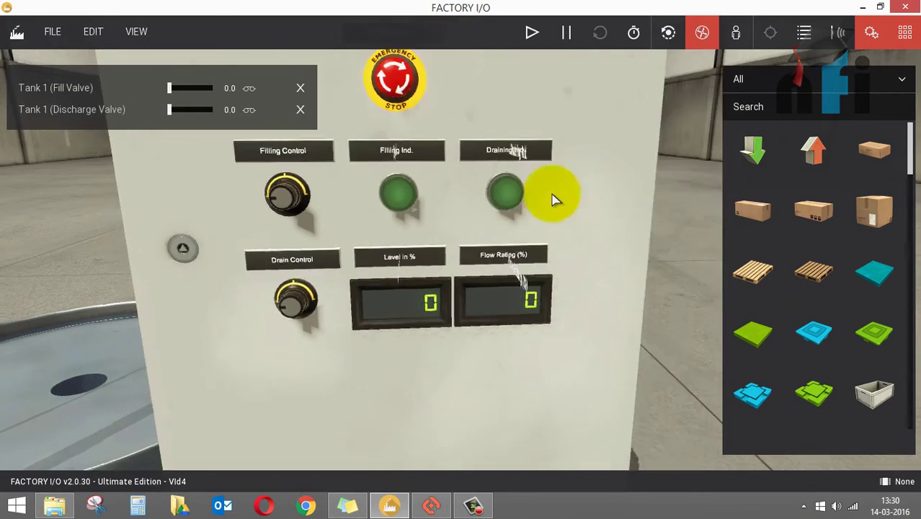
{"action": "scroll", "coordinate": [551, 191], "scroll_direction": "down", "scroll_amount": 3}
{"action": "mouse_move", "coordinate": [426, 192]}
{"action": "right_mouse_down"}
{"action": "mouse_move", "coordinate": [553, 245]}
{"action": "mouse_move", "coordinate": [573, 280]}
{"action": "right_mouse_up"}
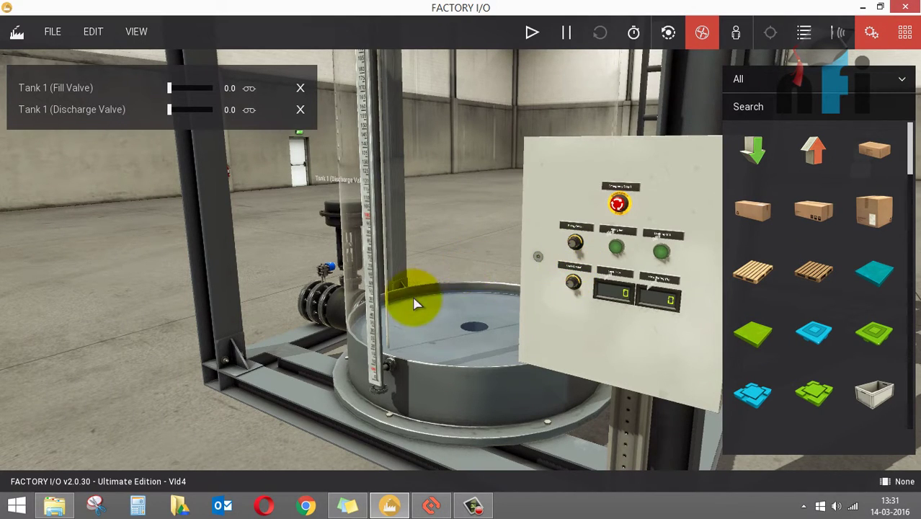
{"action": "scroll", "coordinate": [584, 245], "scroll_direction": "up", "scroll_amount": 5}
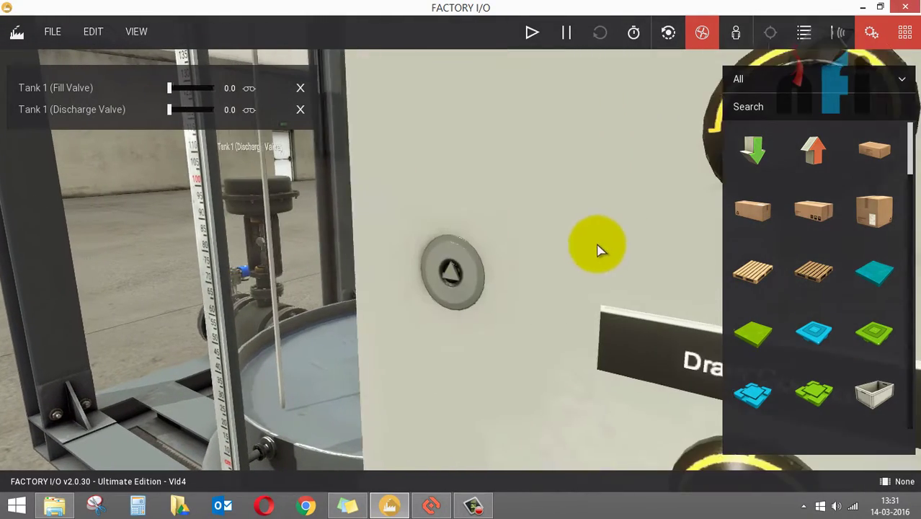
{"action": "mouse_move", "coordinate": [597, 249]}
{"action": "right_mouse_down"}
{"action": "mouse_move", "coordinate": [610, 232]}
{"action": "mouse_move", "coordinate": [601, 199]}
{"action": "mouse_move", "coordinate": [512, 107]}
{"action": "right_mouse_up"}
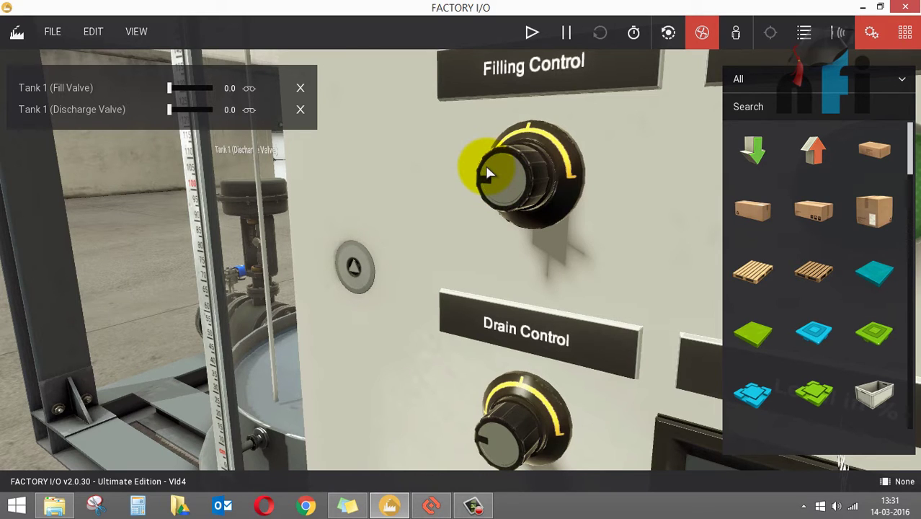
{"action": "scroll", "coordinate": [529, 406], "scroll_direction": "down", "scroll_amount": 4}
{"action": "scroll", "coordinate": [544, 390], "scroll_direction": "down", "scroll_amount": 3}
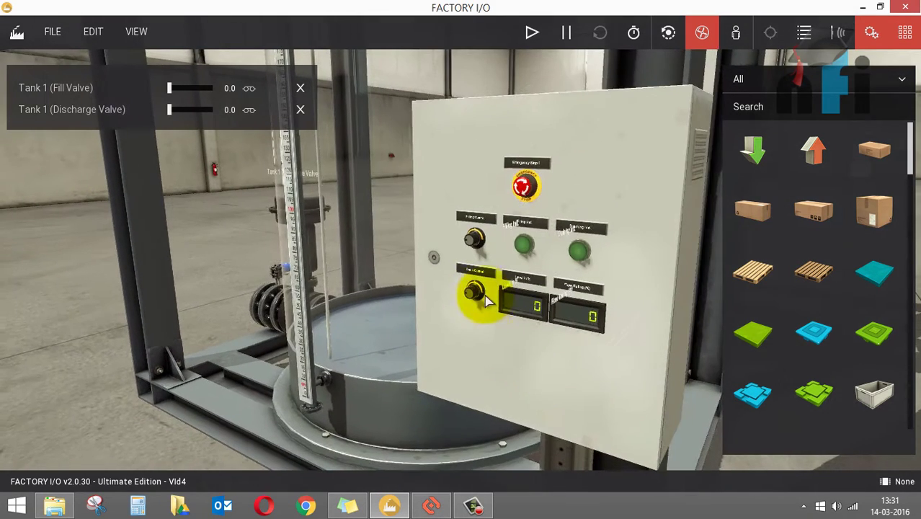
{"action": "scroll", "coordinate": [529, 312], "scroll_direction": "up", "scroll_amount": 1}
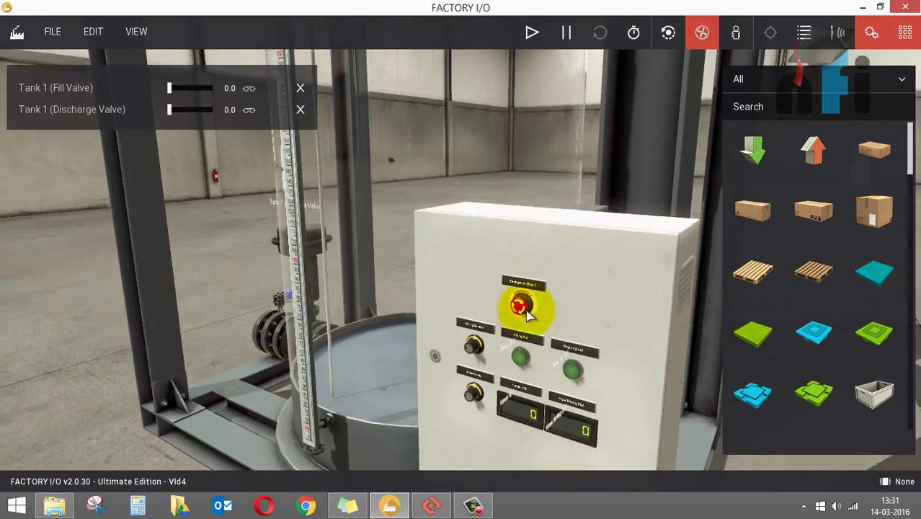
{"action": "scroll", "coordinate": [528, 311], "scroll_direction": "down", "scroll_amount": 2}
{"action": "scroll", "coordinate": [524, 312], "scroll_direction": "down", "scroll_amount": 2}
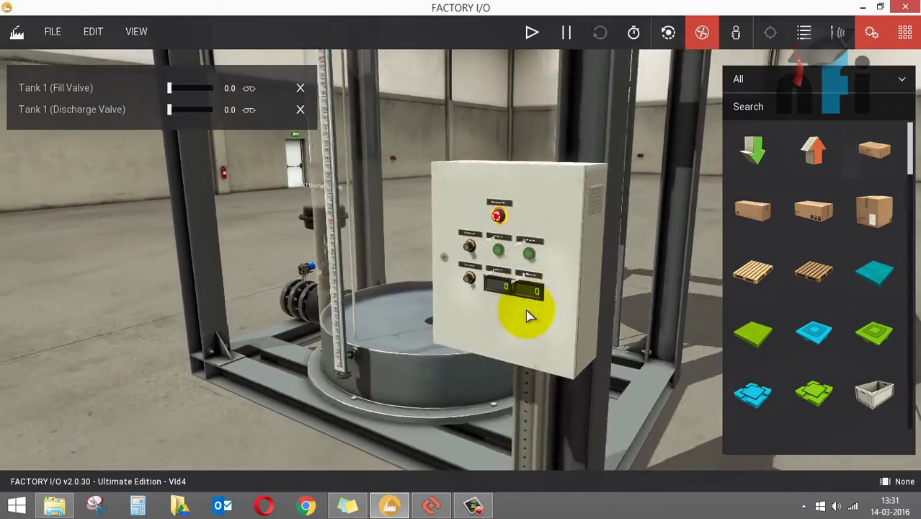
{"action": "scroll", "coordinate": [565, 350], "scroll_direction": "up", "scroll_amount": 3}
{"action": "scroll", "coordinate": [575, 368], "scroll_direction": "up", "scroll_amount": 2}
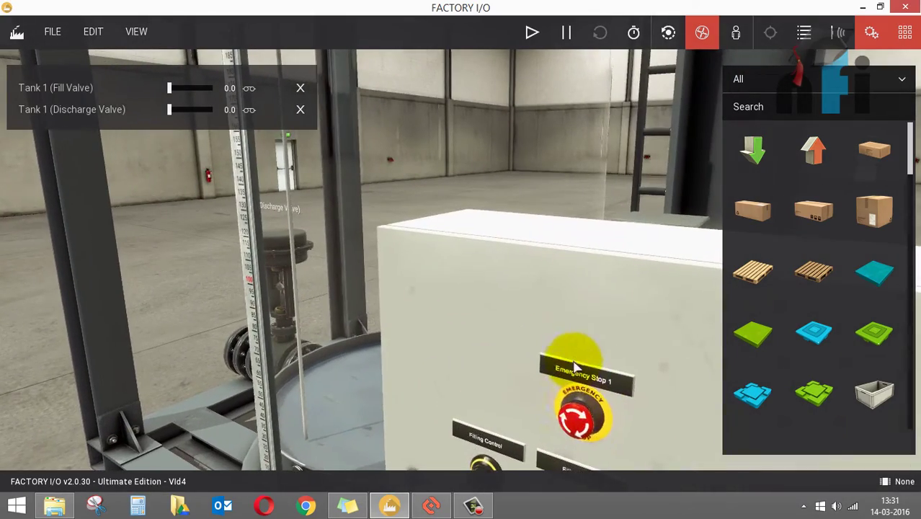
{"action": "scroll", "coordinate": [548, 371], "scroll_direction": "down", "scroll_amount": 3}
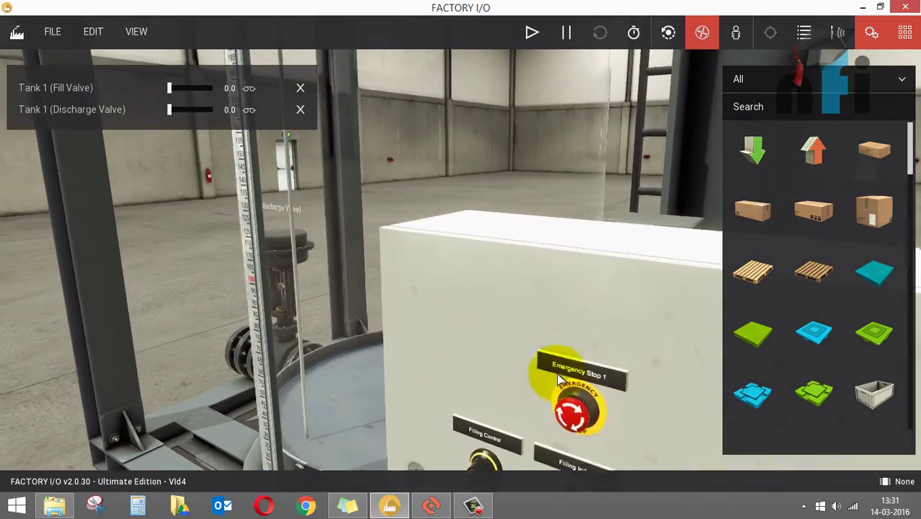
{"action": "scroll", "coordinate": [456, 250], "scroll_direction": "down", "scroll_amount": 3}
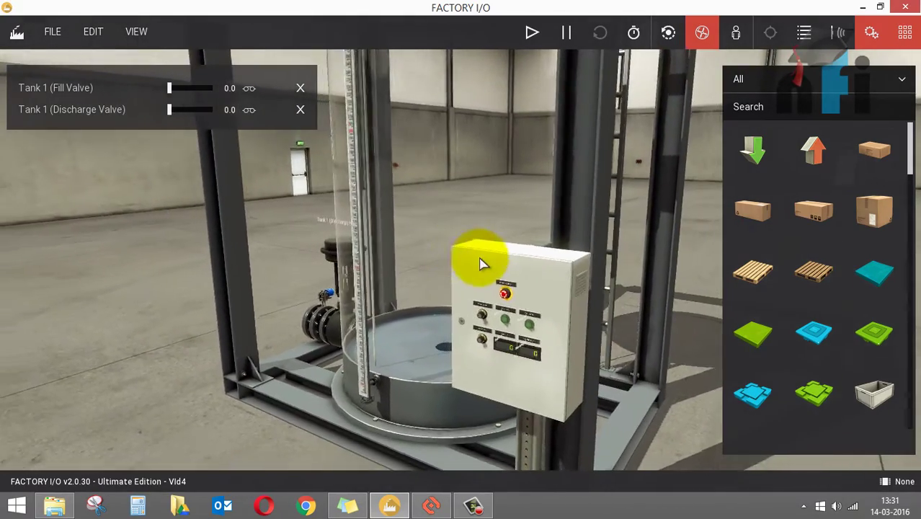
{"action": "right_click_drag", "start_coordinate": [481, 264], "coordinate": [479, 200]}
{"action": "scroll", "coordinate": [479, 227], "scroll_direction": "up", "scroll_amount": 2}
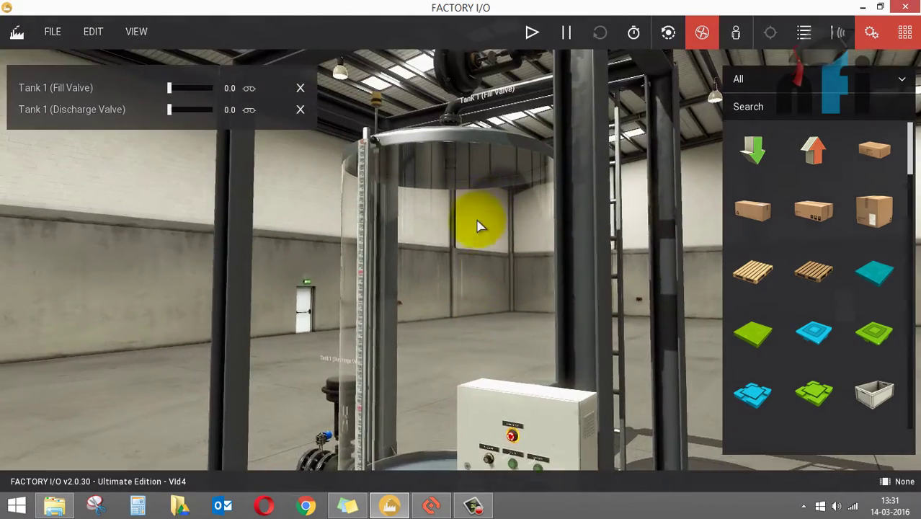
{"action": "scroll", "coordinate": [479, 232], "scroll_direction": "down", "scroll_amount": 2}
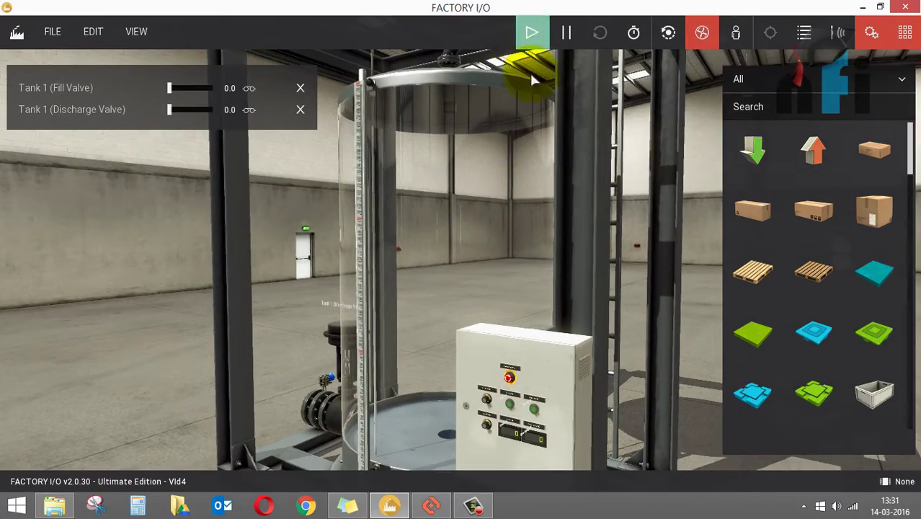
Start the simulation and watch water pour into the tank while the level display climbs
{"action": "left_click", "coordinate": [532, 33]}
{"action": "scroll", "coordinate": [476, 211], "scroll_direction": "up", "scroll_amount": 3}
{"action": "scroll", "coordinate": [526, 248], "scroll_direction": "up", "scroll_amount": 3}
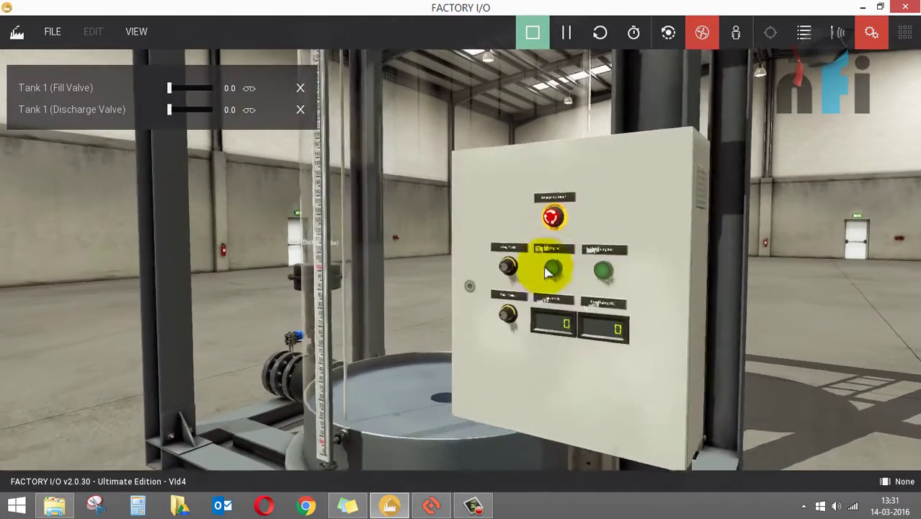
{"action": "scroll", "coordinate": [557, 286], "scroll_direction": "up", "scroll_amount": 2}
{"action": "scroll", "coordinate": [533, 286], "scroll_direction": "up", "scroll_amount": 3}
{"action": "scroll", "coordinate": [497, 286], "scroll_direction": "up", "scroll_amount": 2}
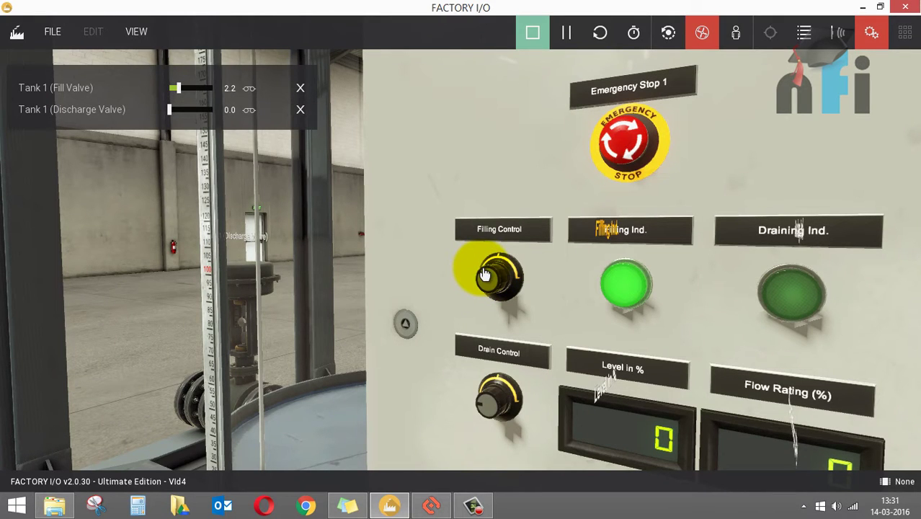
{"action": "key", "text": "a"}
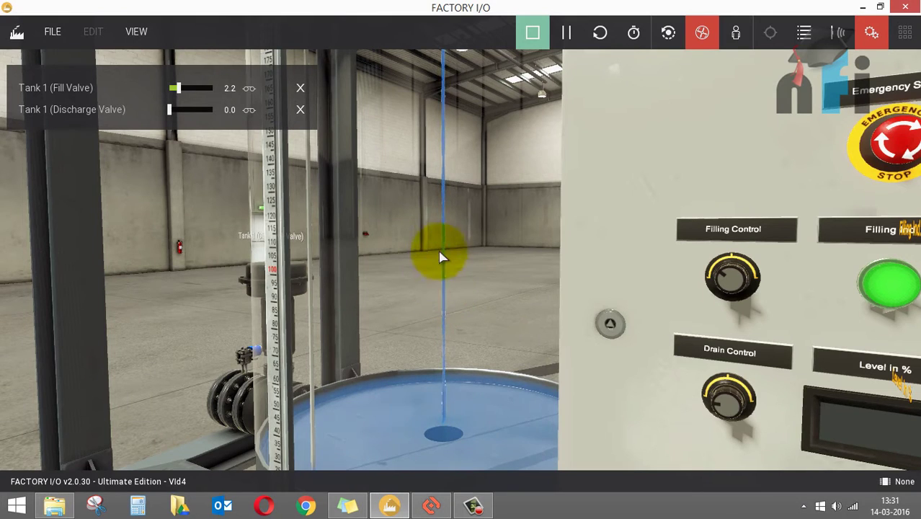
{"action": "key", "text": "d"}
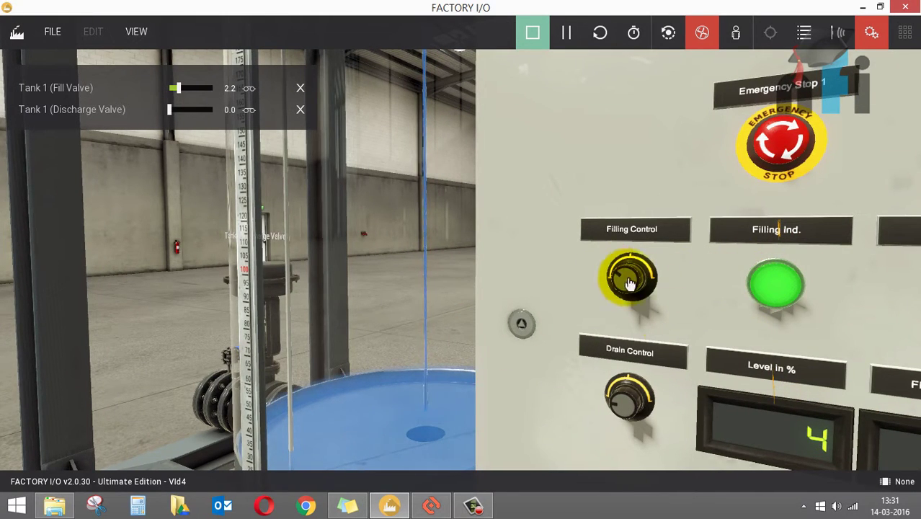
{"action": "key", "text": "d"}
{"action": "key", "text": "s"}
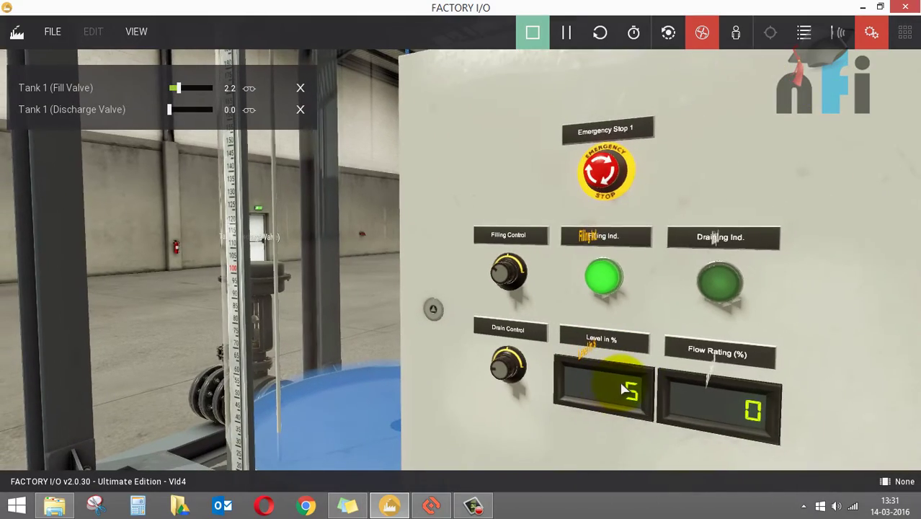
{"action": "mouse_move", "coordinate": [629, 393]}
{"action": "right_mouse_down"}
{"action": "mouse_move", "coordinate": [575, 390]}
{"action": "mouse_move", "coordinate": [713, 374]}
{"action": "mouse_move", "coordinate": [586, 345]}
{"action": "mouse_move", "coordinate": [551, 319]}
{"action": "right_mouse_up"}
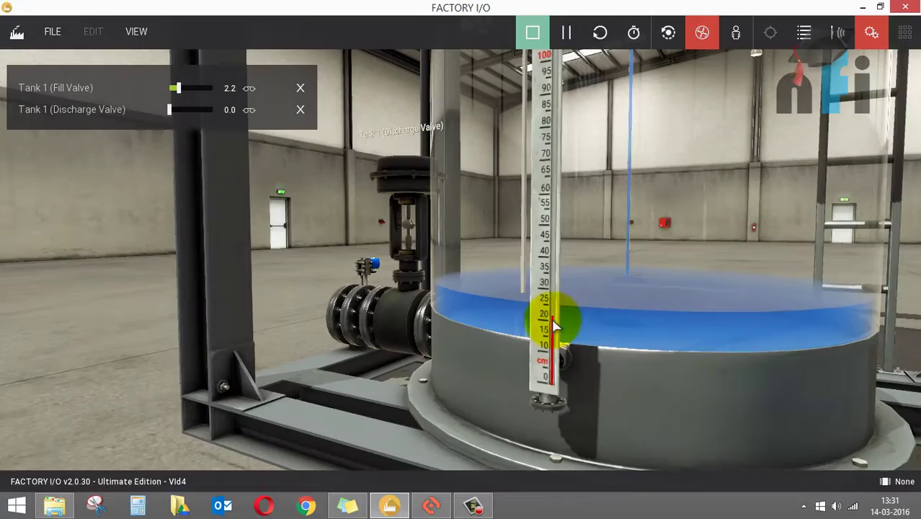
{"action": "key", "text": "d"}
{"action": "scroll", "coordinate": [566, 339], "scroll_direction": "up", "scroll_amount": 5}
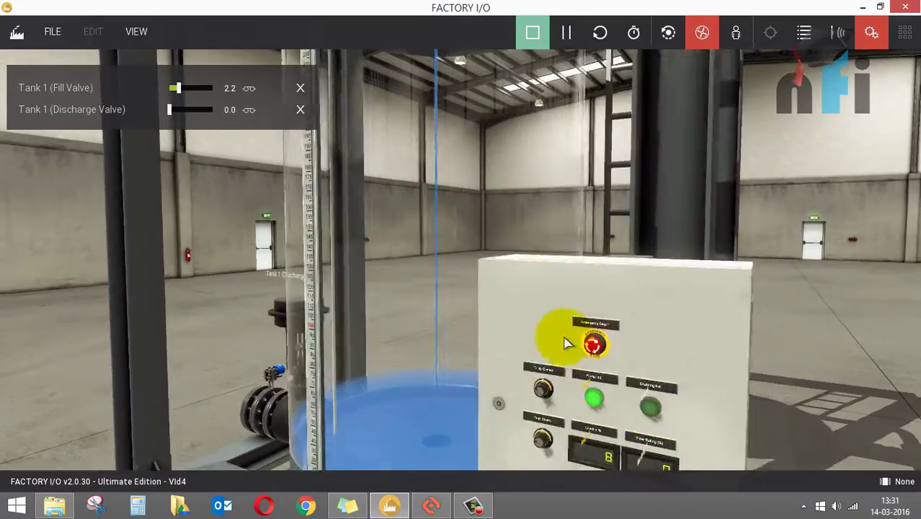
{"action": "scroll", "coordinate": [620, 273], "scroll_direction": "up", "scroll_amount": 2}
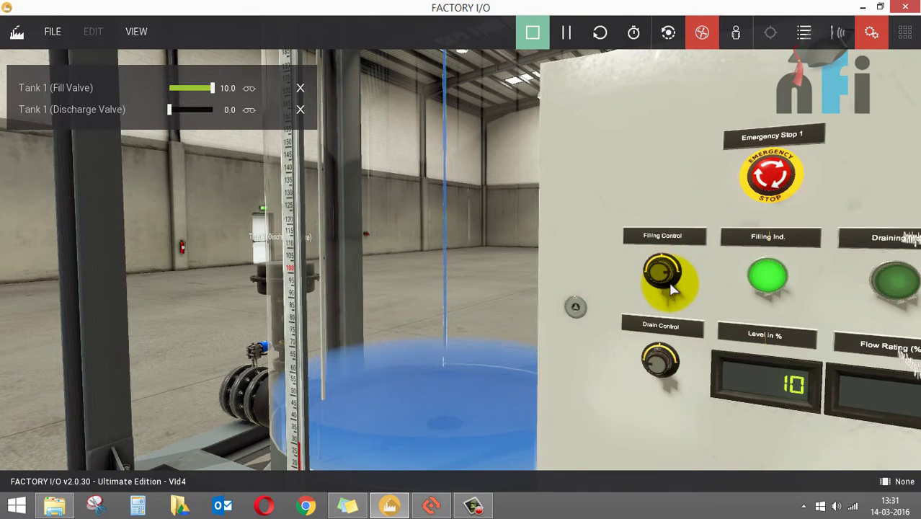
Follow the incoming water stream and control panel as the tank level rises to 39%
{"action": "scroll", "coordinate": [585, 273], "scroll_direction": "down", "scroll_amount": 2}
{"action": "scroll", "coordinate": [448, 283], "scroll_direction": "down", "scroll_amount": 2}
{"action": "scroll", "coordinate": [448, 291], "scroll_direction": "down", "scroll_amount": 1}
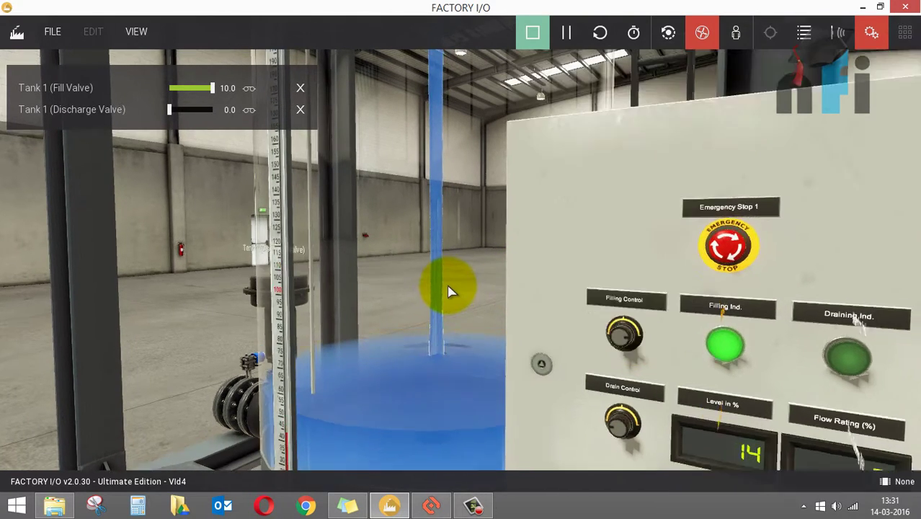
{"action": "middle_click_drag", "start_coordinate": [447, 291], "coordinate": [328, 189]}
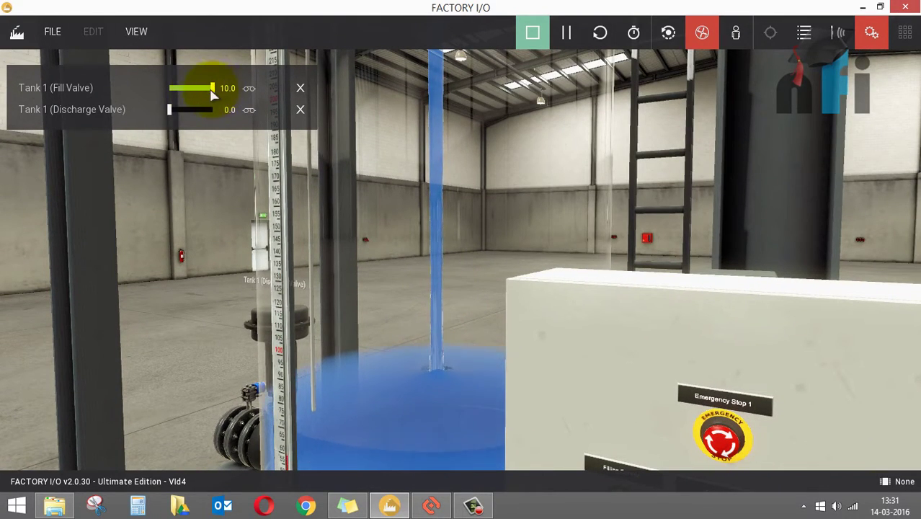
{"action": "scroll", "coordinate": [620, 311], "scroll_direction": "up", "scroll_amount": 3}
{"action": "scroll", "coordinate": [649, 331], "scroll_direction": "up", "scroll_amount": 2}
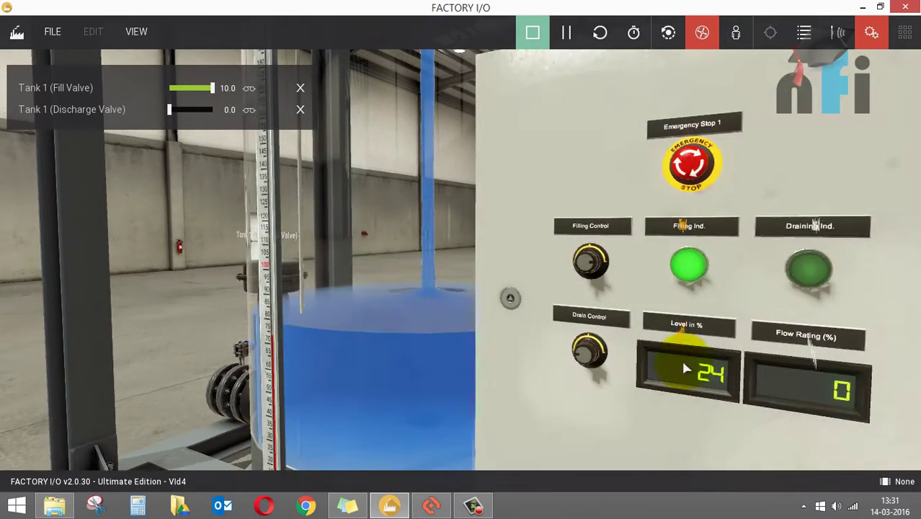
{"action": "middle_click_drag", "start_coordinate": [686, 369], "coordinate": [700, 392]}
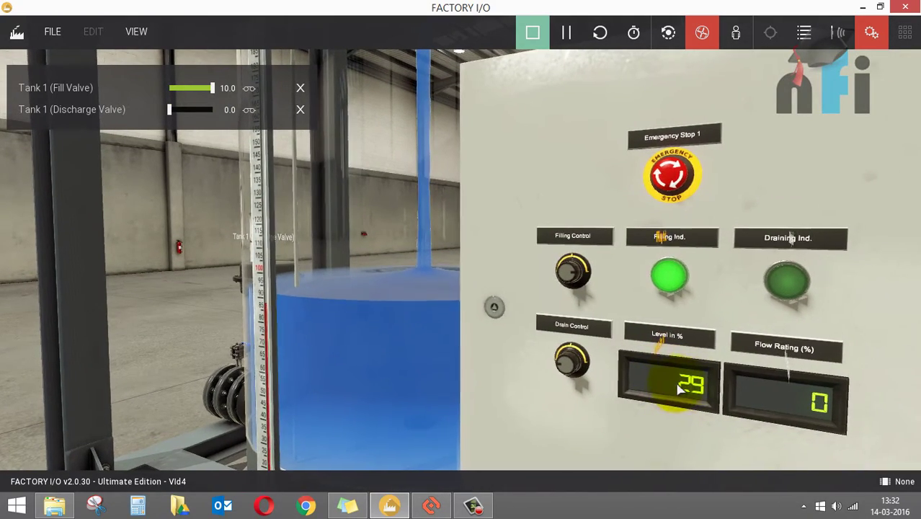
{"action": "key", "text": "a"}
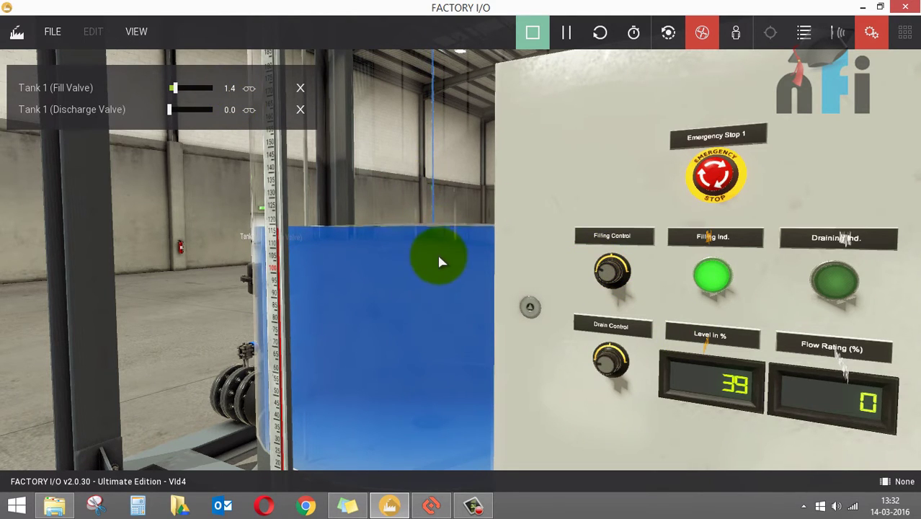
{"action": "scroll", "coordinate": [432, 266], "scroll_direction": "down", "scroll_amount": 5}
Open the Drain Control valve so the draining indicator lights, keeping panel and tank in view
{"action": "scroll", "coordinate": [555, 366], "scroll_direction": "up", "scroll_amount": 3}
{"action": "scroll", "coordinate": [618, 382], "scroll_direction": "up", "scroll_amount": 2}
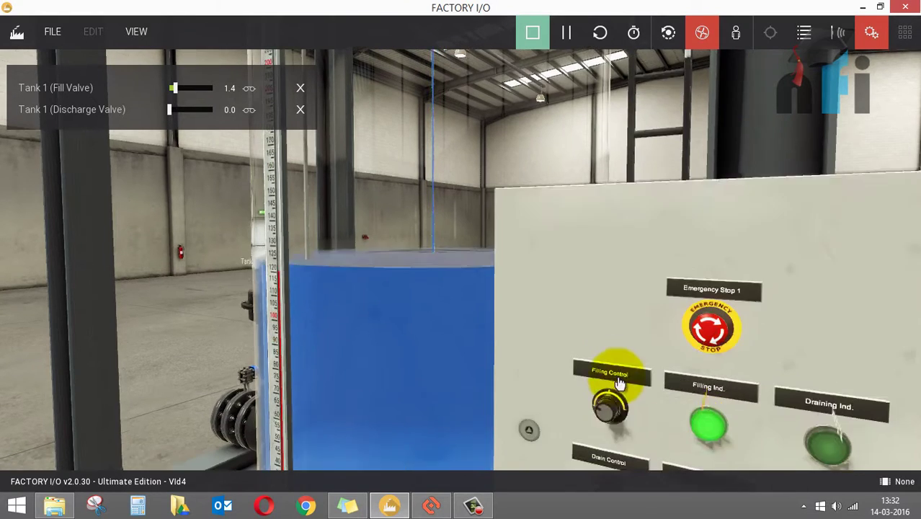
{"action": "middle_click_drag", "start_coordinate": [618, 381], "coordinate": [596, 363]}
{"action": "left_click", "coordinate": [584, 360]}
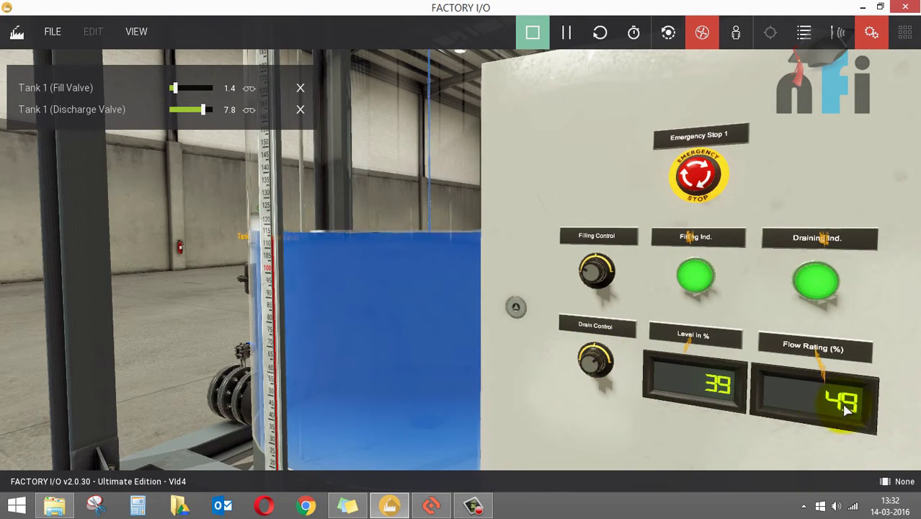
{"action": "middle_click_drag", "start_coordinate": [825, 410], "coordinate": [812, 394]}
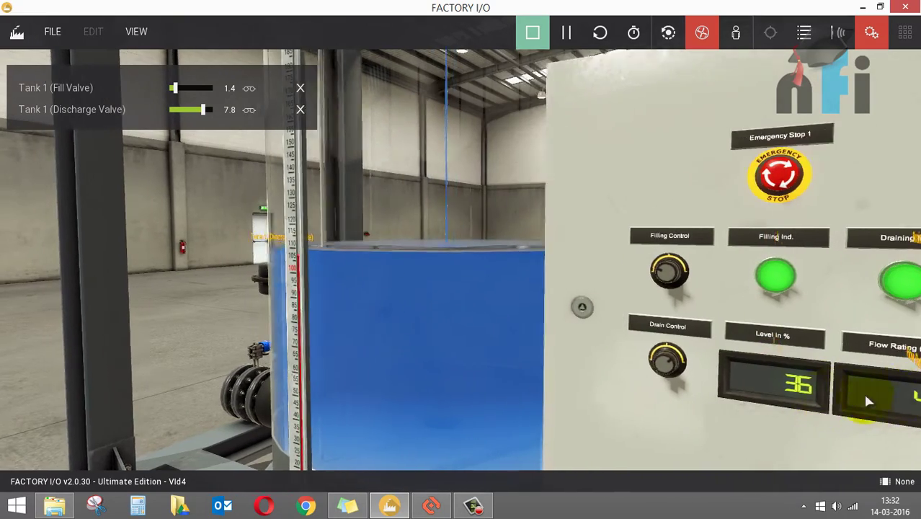
{"action": "scroll", "coordinate": [814, 396], "scroll_direction": "down", "scroll_amount": 3}
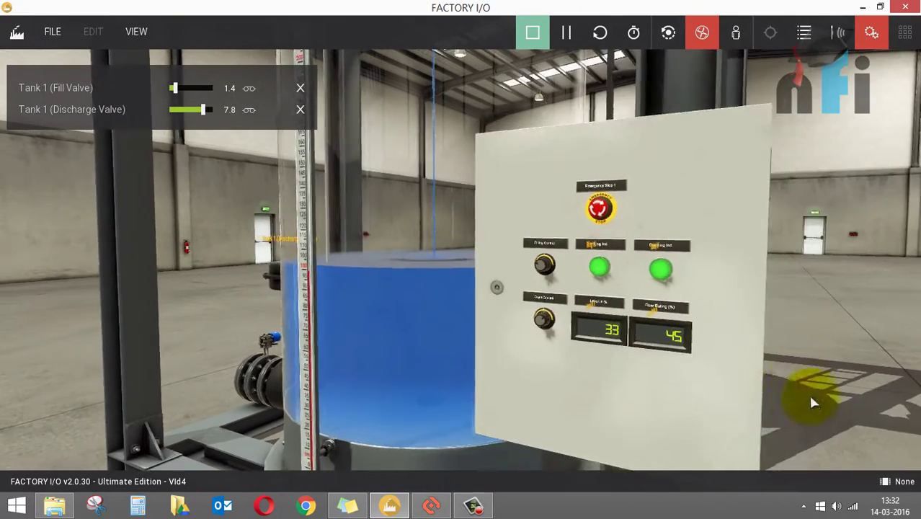
{"action": "mouse_move", "coordinate": [812, 401]}
{"action": "right_mouse_down"}
{"action": "mouse_move", "coordinate": [647, 280]}
{"action": "mouse_move", "coordinate": [490, 278]}
{"action": "right_mouse_up"}
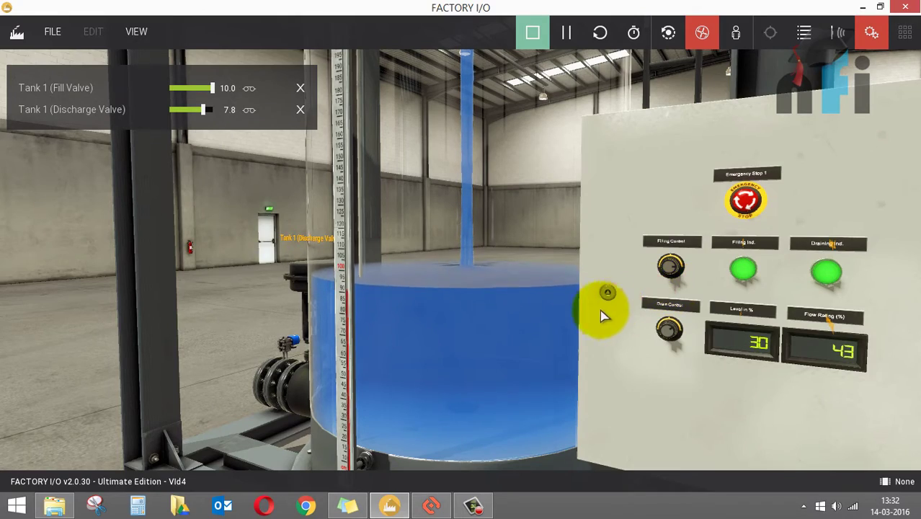
{"action": "right_click_drag", "start_coordinate": [607, 309], "coordinate": [456, 382]}
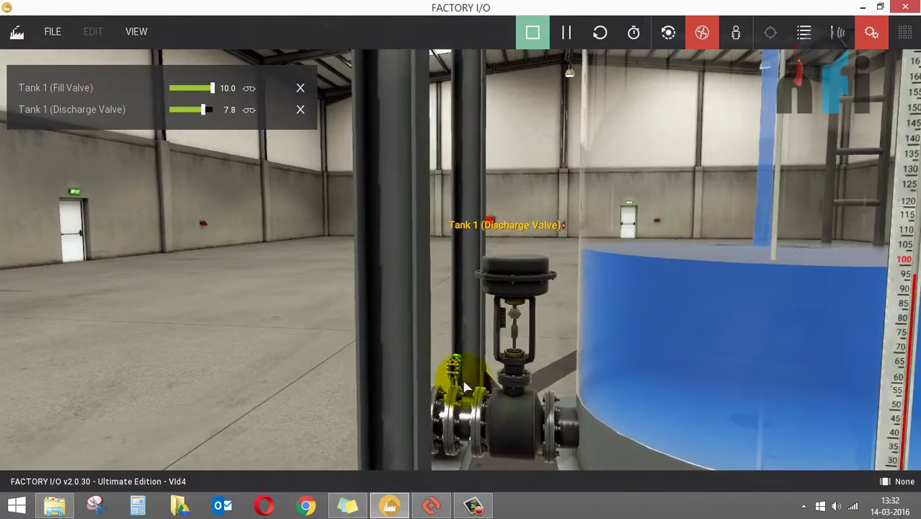
{"action": "scroll", "coordinate": [479, 386], "scroll_direction": "up", "scroll_amount": 3}
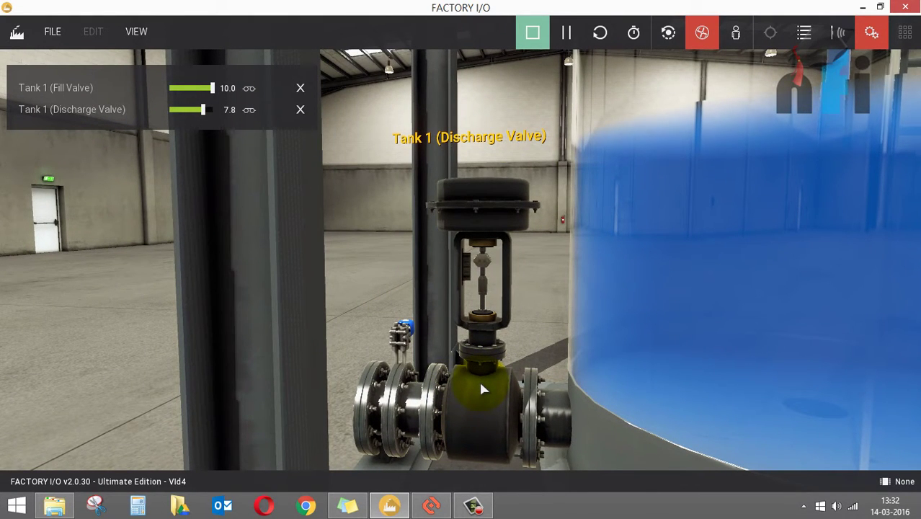
{"action": "right_click_drag", "start_coordinate": [658, 319], "coordinate": [545, 175]}
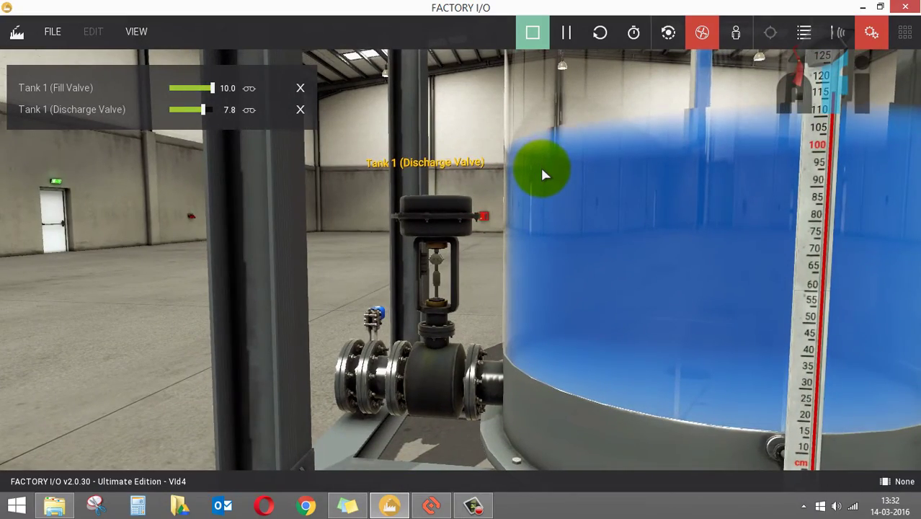
{"action": "mouse_move", "coordinate": [569, 233]}
{"action": "right_mouse_down"}
{"action": "mouse_move", "coordinate": [664, 212]}
{"action": "mouse_move", "coordinate": [674, 263]}
{"action": "mouse_move", "coordinate": [473, 321]}
{"action": "mouse_move", "coordinate": [487, 383]}
{"action": "right_mouse_up"}
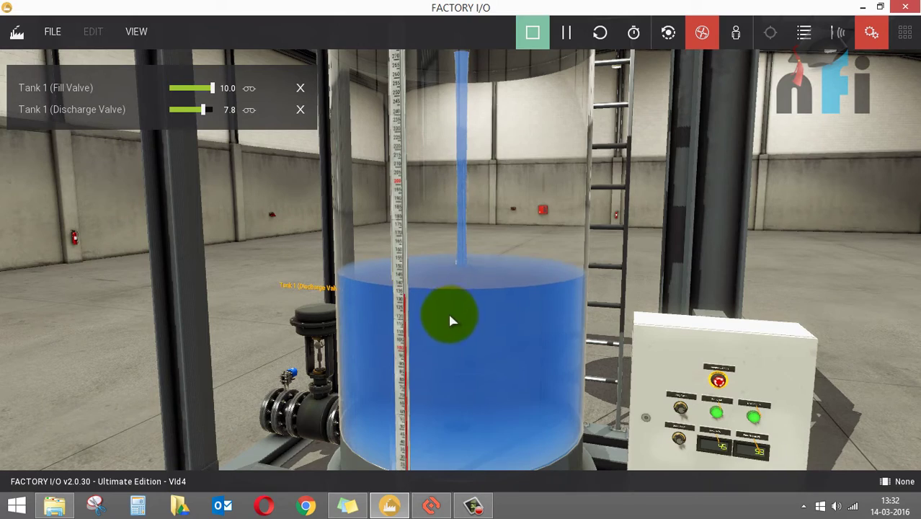
{"action": "right_click_drag", "start_coordinate": [454, 325], "coordinate": [447, 314]}
{"action": "mouse_move", "coordinate": [370, 402]}
{"action": "right_mouse_down"}
{"action": "mouse_move", "coordinate": [407, 389]}
{"action": "mouse_move", "coordinate": [620, 371]}
{"action": "right_mouse_up"}
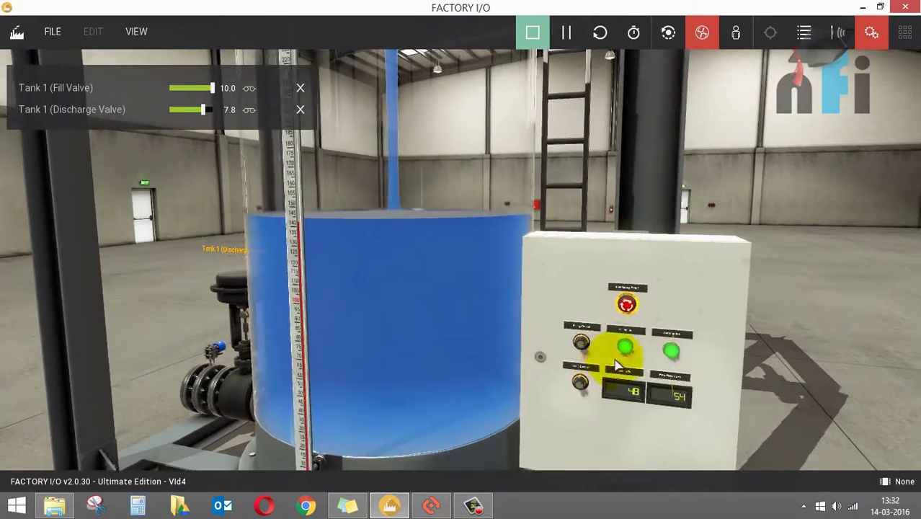
Close the Drain Control valve so the tank stops draining
{"action": "scroll", "coordinate": [634, 371], "scroll_direction": "up", "scroll_amount": 5}
{"action": "scroll", "coordinate": [634, 371], "scroll_direction": "down", "scroll_amount": 2}
{"action": "scroll", "coordinate": [620, 364], "scroll_direction": "down", "scroll_amount": 2}
{"action": "scroll", "coordinate": [581, 362], "scroll_direction": "down", "scroll_amount": 2}
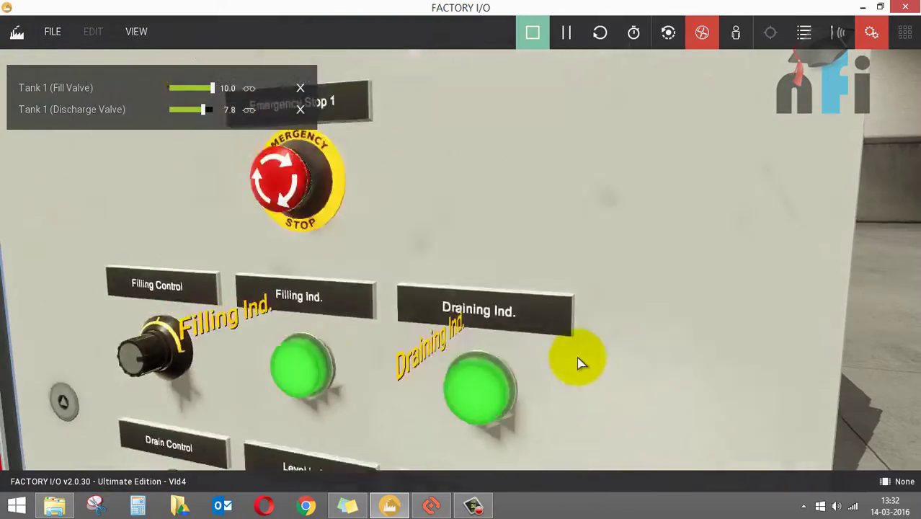
{"action": "scroll", "coordinate": [581, 363], "scroll_direction": "down", "scroll_amount": 2}
{"action": "scroll", "coordinate": [516, 401], "scroll_direction": "down", "scroll_amount": 3}
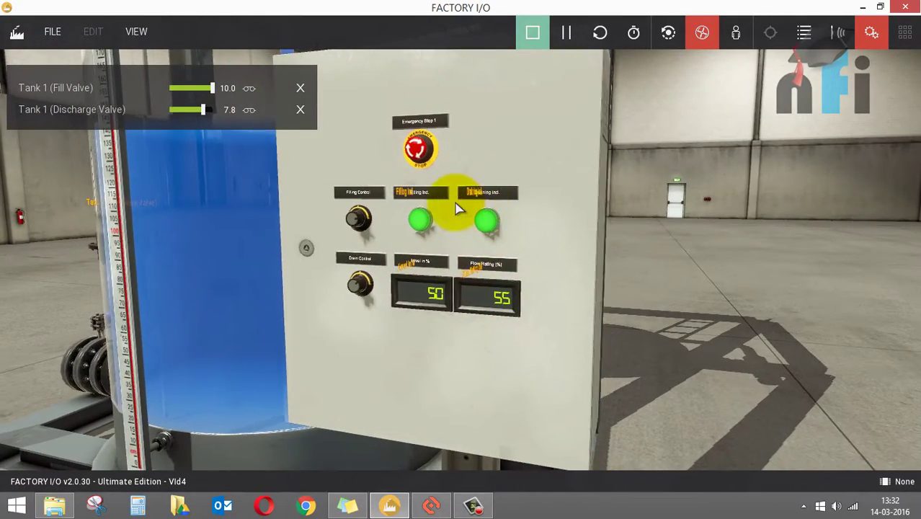
{"action": "key", "text": "a"}
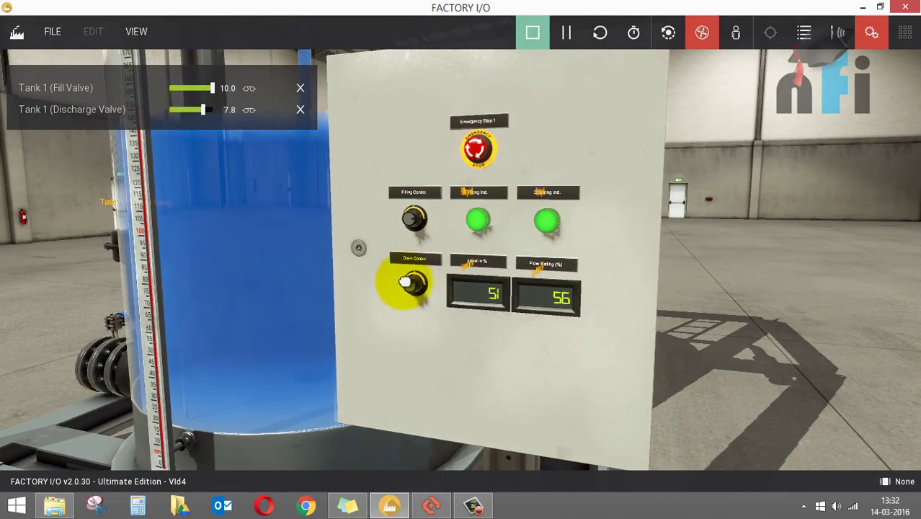
{"action": "left_click", "coordinate": [414, 285]}
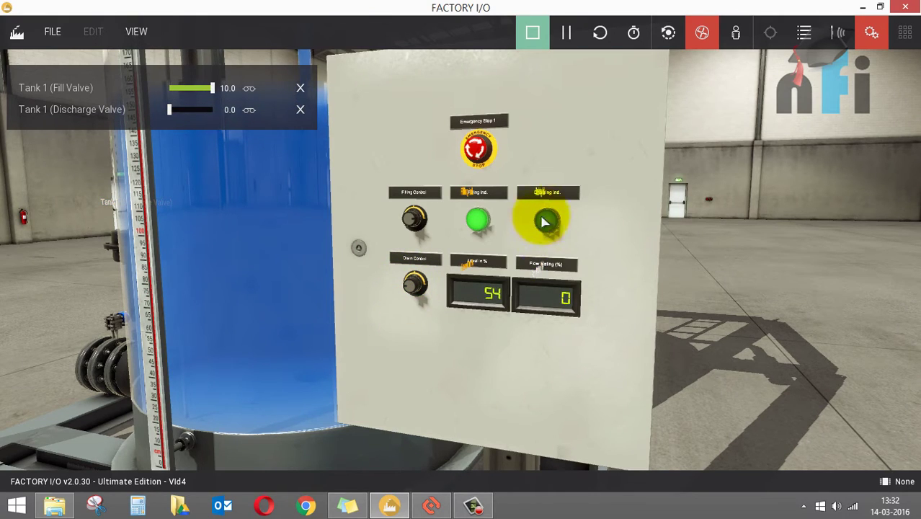
Close the Filling Control valve so filling stops and flow reads 0
{"action": "right_click_drag", "start_coordinate": [699, 304], "coordinate": [513, 277]}
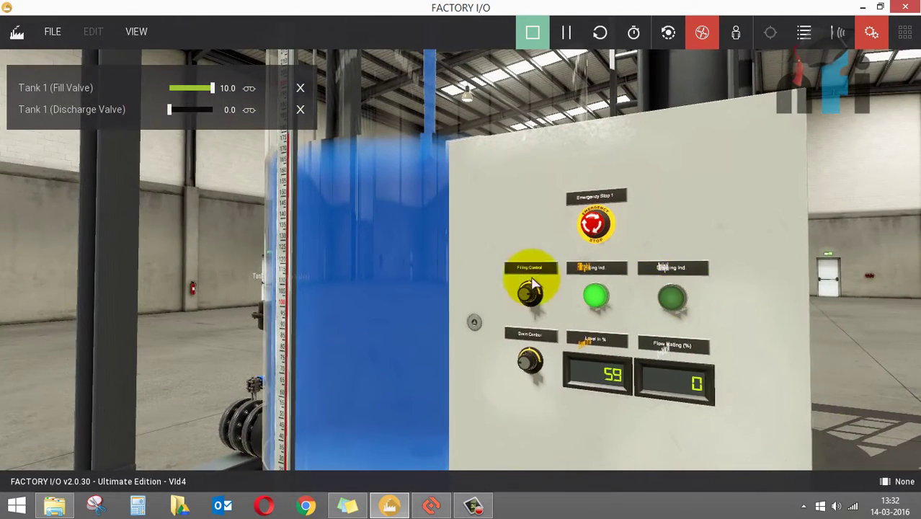
{"action": "mouse_move", "coordinate": [469, 232]}
{"action": "right_mouse_down"}
{"action": "mouse_move", "coordinate": [453, 209]}
{"action": "mouse_move", "coordinate": [518, 287]}
{"action": "right_mouse_up"}
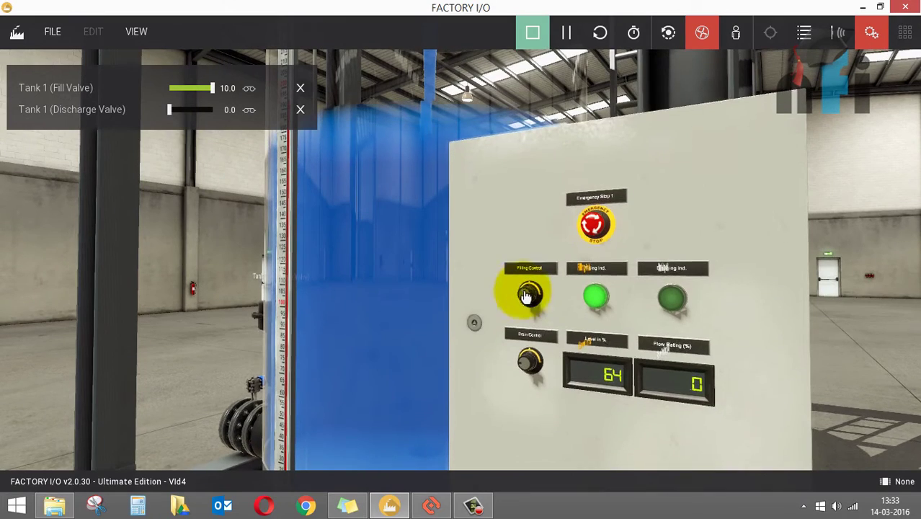
{"action": "left_click", "coordinate": [504, 296]}
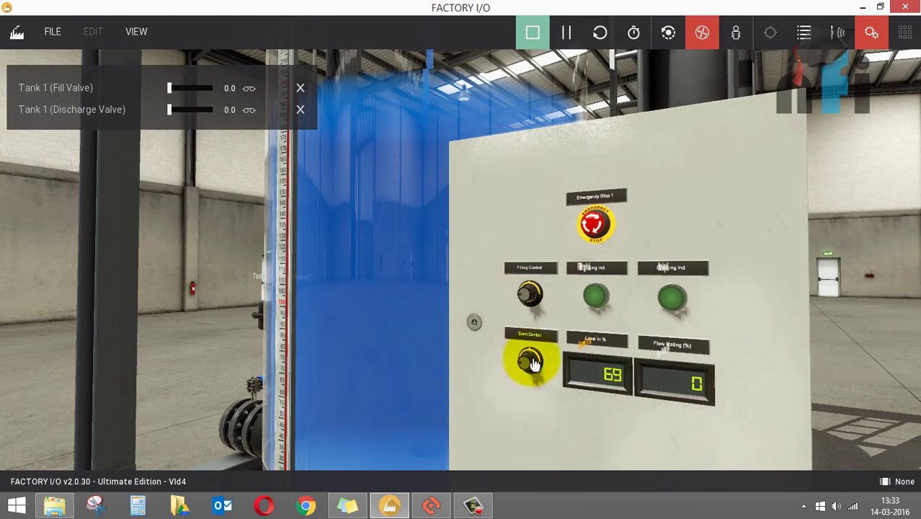
Open the Drain Control valve wider to about 8.5
{"action": "mouse_move", "coordinate": [457, 287]}
{"action": "right_mouse_down"}
{"action": "mouse_move", "coordinate": [417, 298]}
{"action": "mouse_move", "coordinate": [434, 309]}
{"action": "mouse_move", "coordinate": [442, 251]}
{"action": "mouse_move", "coordinate": [483, 238]}
{"action": "right_mouse_up"}
{"action": "right_click_drag", "start_coordinate": [501, 306], "coordinate": [581, 350]}
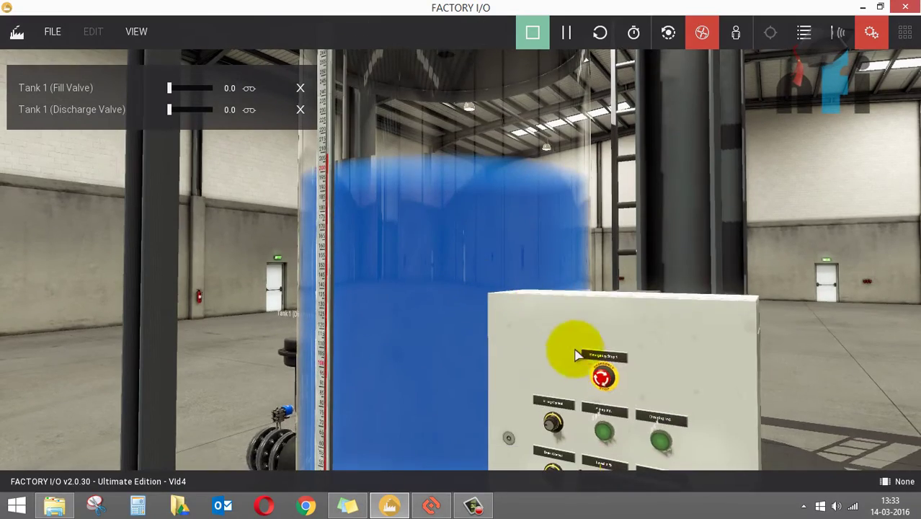
{"action": "scroll", "coordinate": [540, 364], "scroll_direction": "up", "scroll_amount": 3}
{"action": "scroll", "coordinate": [596, 317], "scroll_direction": "up", "scroll_amount": 3}
{"action": "right_click_drag", "start_coordinate": [597, 317], "coordinate": [598, 384]}
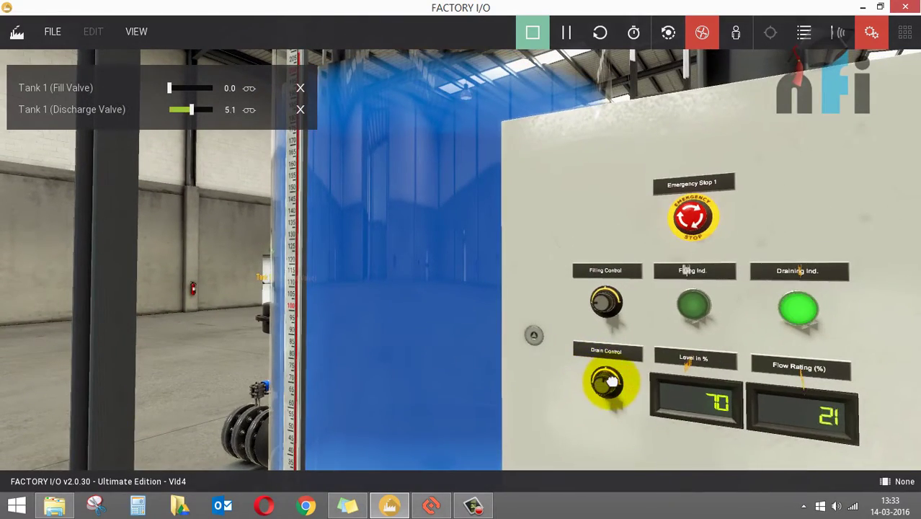
{"action": "left_click_drag", "start_coordinate": [609, 382], "coordinate": [538, 226]}
Trigger Emergency Stop 1 to cut the drain
{"action": "mouse_move", "coordinate": [493, 294]}
{"action": "right_mouse_down"}
{"action": "mouse_move", "coordinate": [567, 273]}
{"action": "mouse_move", "coordinate": [602, 335]}
{"action": "mouse_move", "coordinate": [506, 241]}
{"action": "right_mouse_up"}
{"action": "right_click_drag", "start_coordinate": [538, 334], "coordinate": [581, 398]}
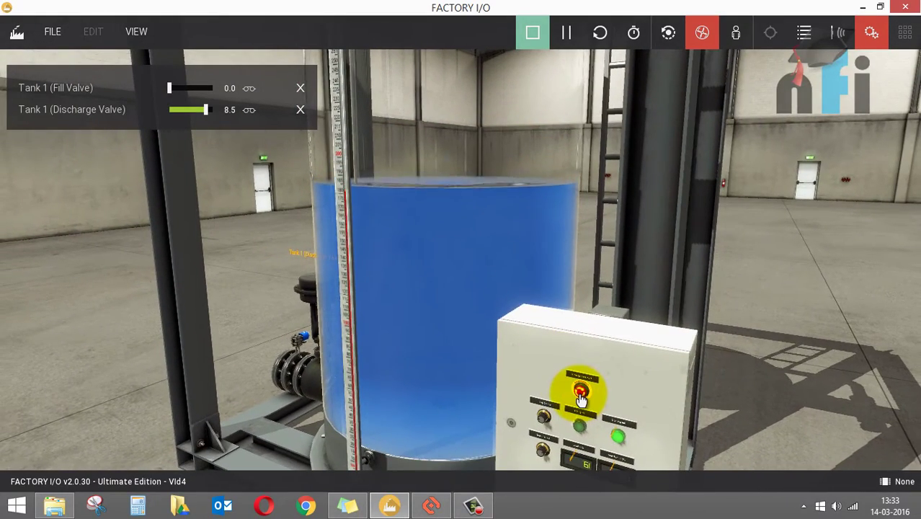
{"action": "left_click", "coordinate": [581, 394]}
Check the control panel: both valves back at 0.0, flow 0, level near 60%
{"action": "right_click_drag", "start_coordinate": [470, 245], "coordinate": [524, 270]}
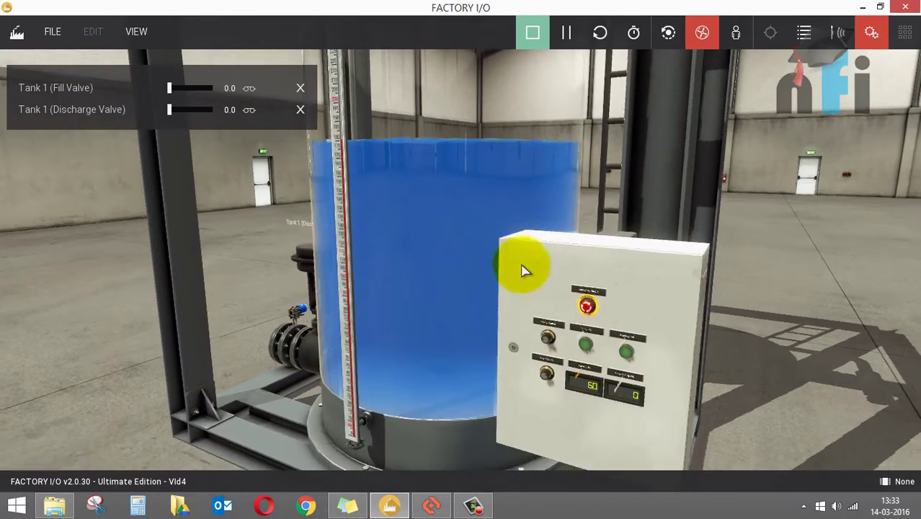
{"action": "scroll", "coordinate": [595, 329], "scroll_direction": "up", "scroll_amount": 3}
{"action": "scroll", "coordinate": [627, 318], "scroll_direction": "up", "scroll_amount": 2}
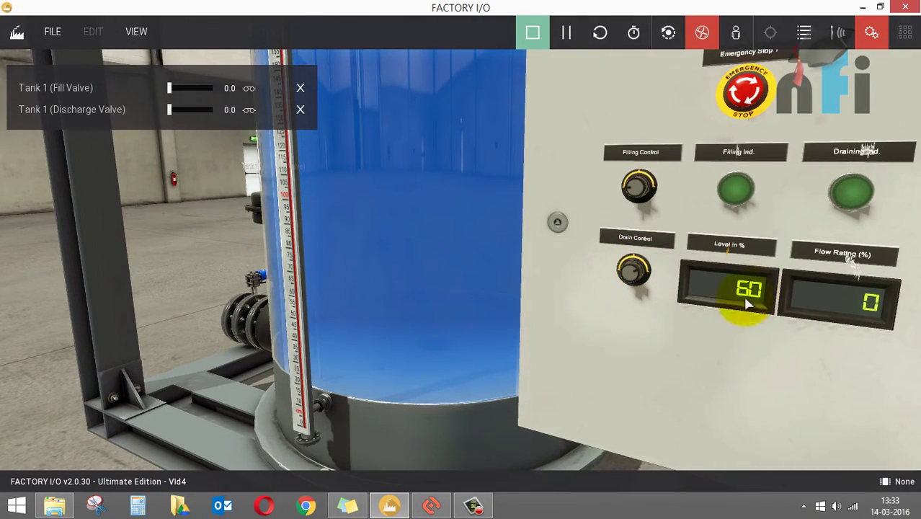
{"action": "scroll", "coordinate": [747, 304], "scroll_direction": "down", "scroll_amount": 2}
{"action": "scroll", "coordinate": [674, 312], "scroll_direction": "down", "scroll_amount": 2}
{"action": "scroll", "coordinate": [637, 329], "scroll_direction": "down", "scroll_amount": 2}
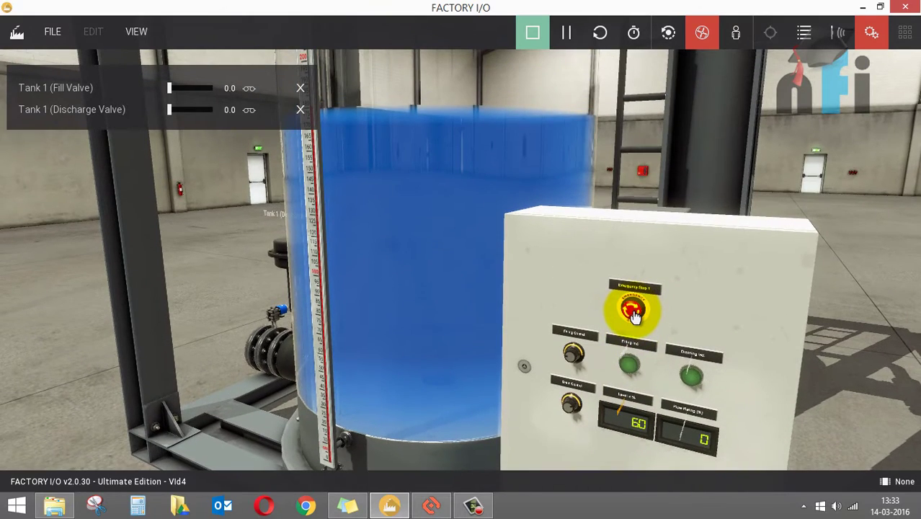
{"action": "left_click", "coordinate": [632, 312]}
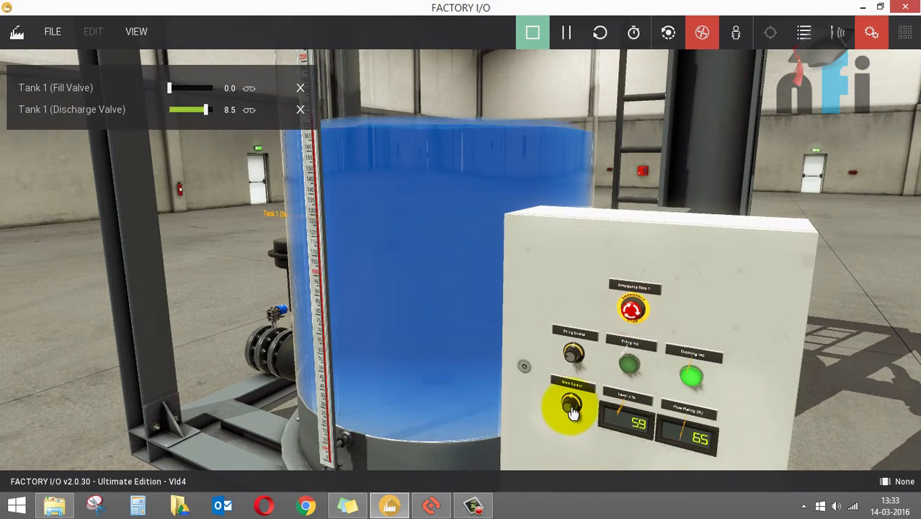
{"action": "scroll", "coordinate": [692, 340], "scroll_direction": "down", "scroll_amount": 2}
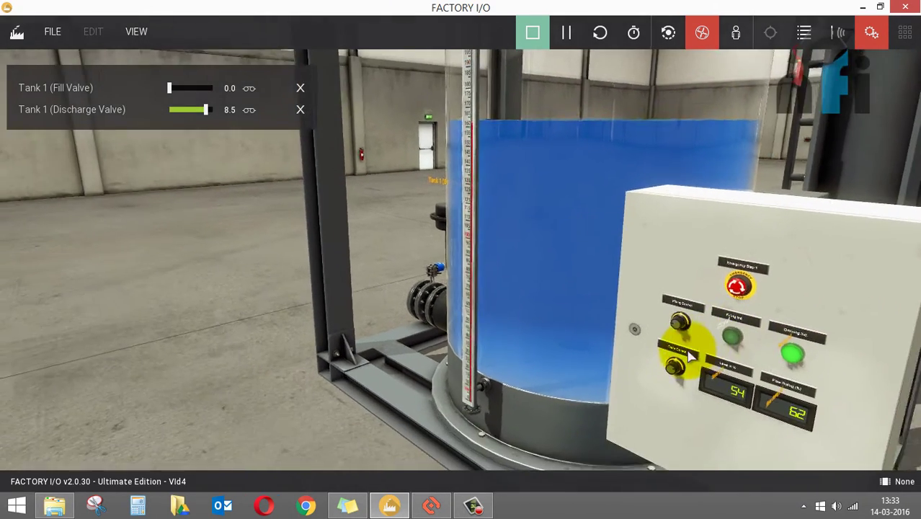
{"action": "scroll", "coordinate": [700, 345], "scroll_direction": "down", "scroll_amount": 2}
{"action": "scroll", "coordinate": [677, 356], "scroll_direction": "down", "scroll_amount": 2}
{"action": "scroll", "coordinate": [661, 361], "scroll_direction": "down", "scroll_amount": 2}
{"action": "scroll", "coordinate": [660, 351], "scroll_direction": "down", "scroll_amount": 2}
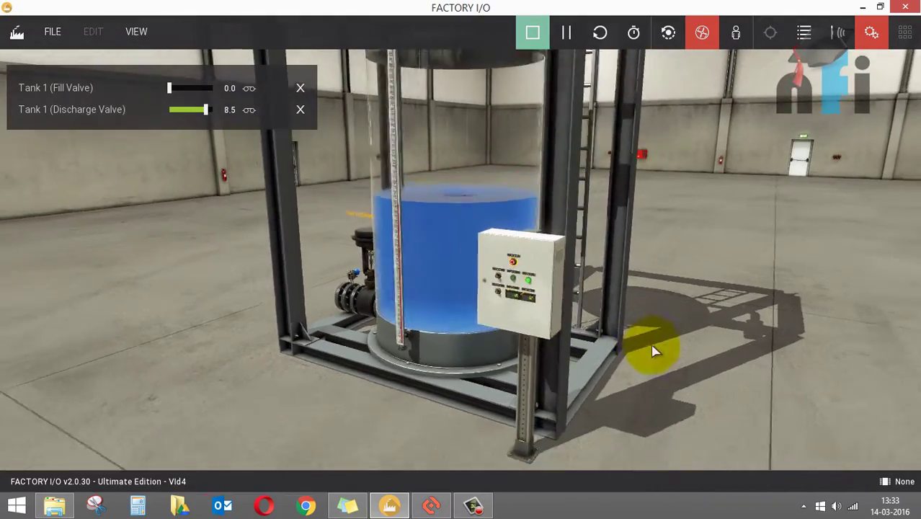
{"action": "scroll", "coordinate": [654, 351], "scroll_direction": "down", "scroll_amount": 1}
{"action": "scroll", "coordinate": [655, 351], "scroll_direction": "up", "scroll_amount": 2}
{"action": "scroll", "coordinate": [654, 351], "scroll_direction": "up", "scroll_amount": 2}
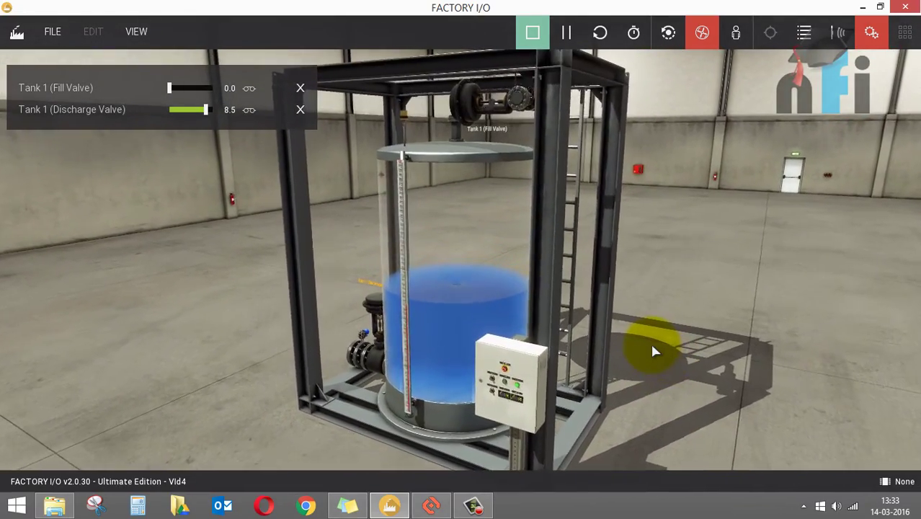